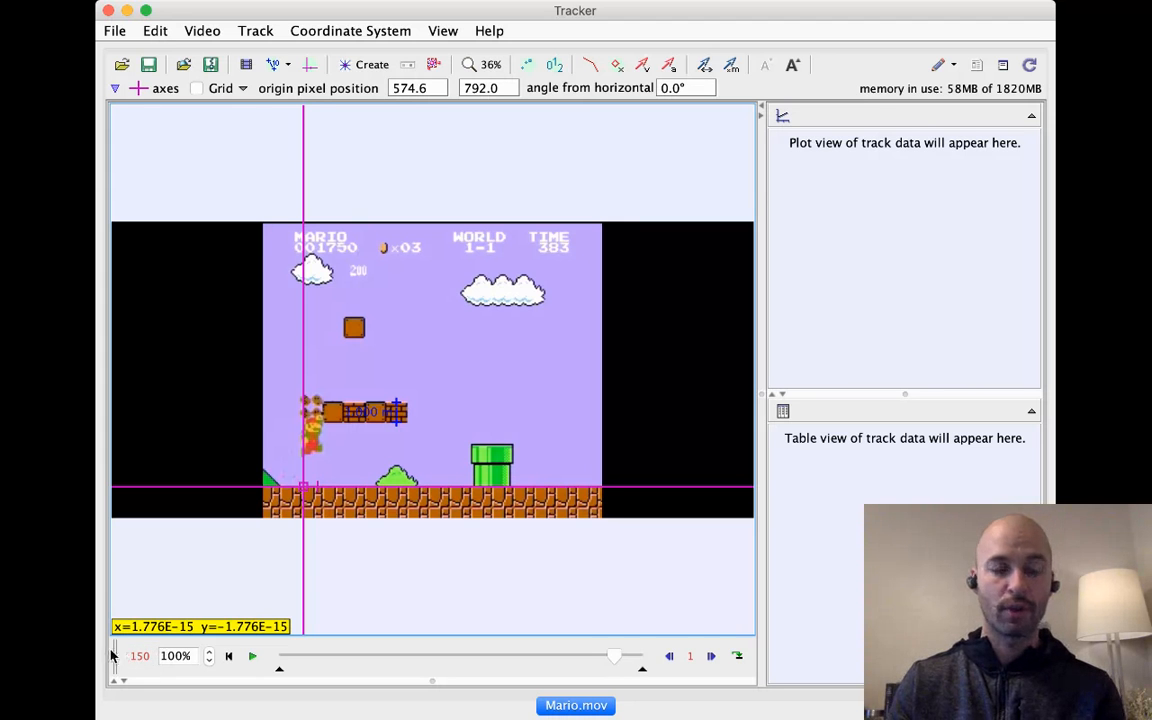
Step: Hide the coordinate axes and create a new point mass track
left_click(196, 681)
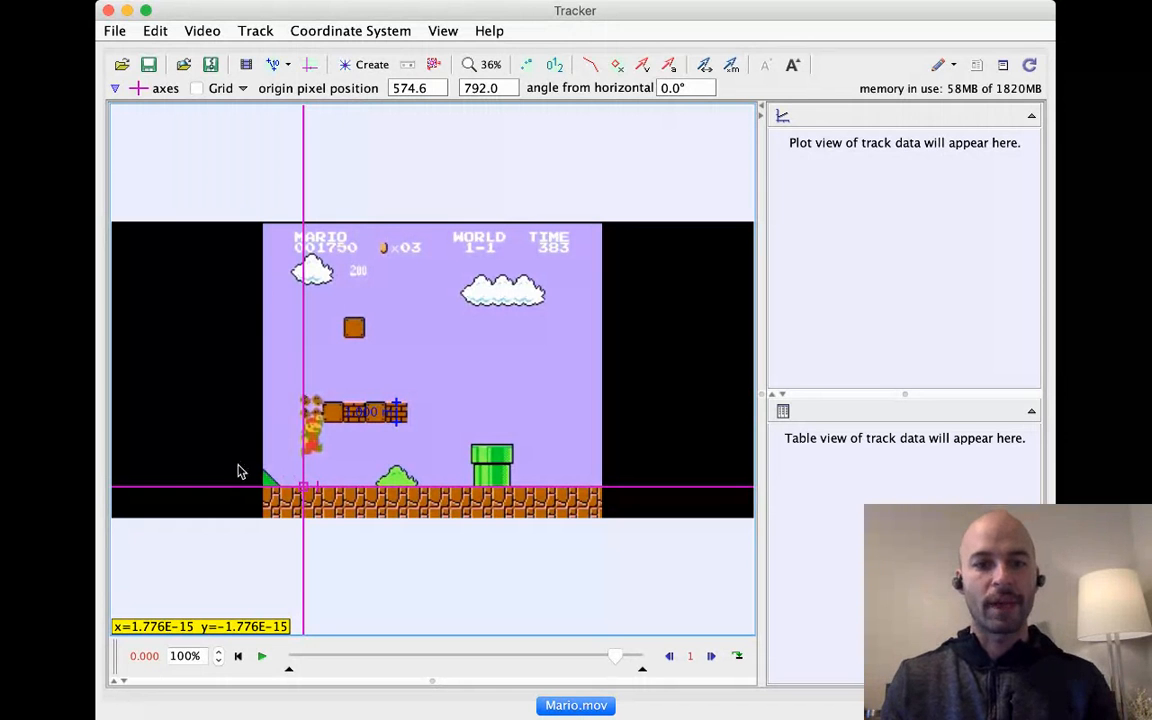
left_click(309, 65)
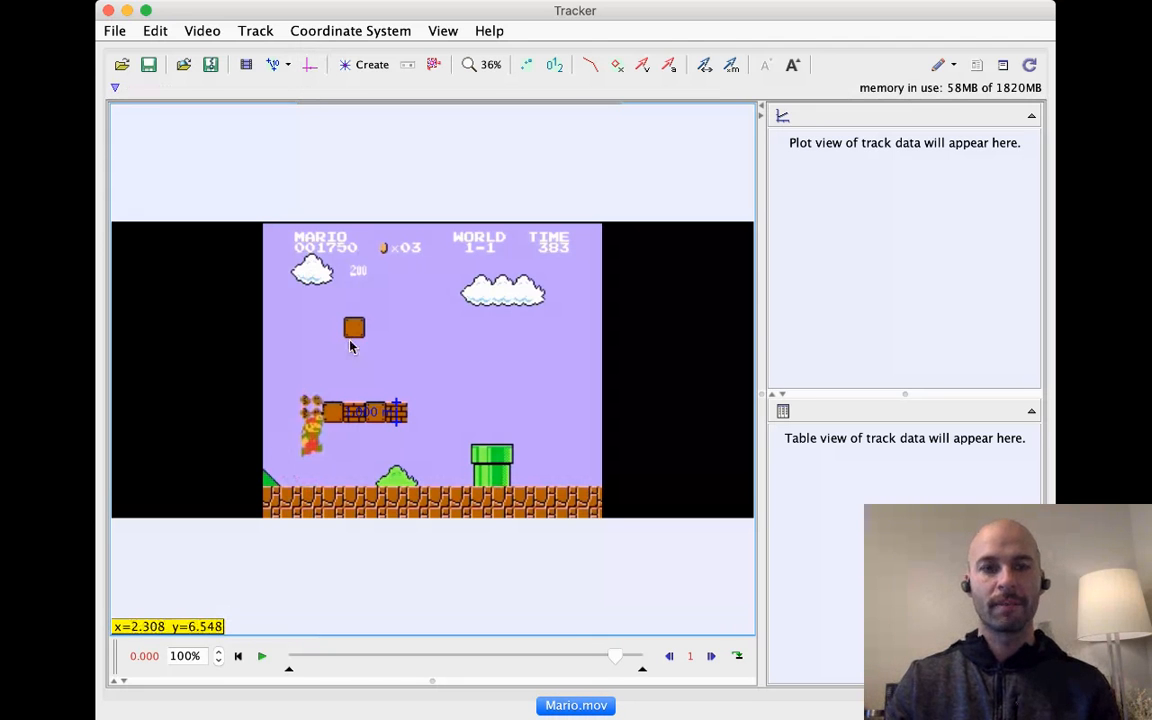
left_click(380, 90)
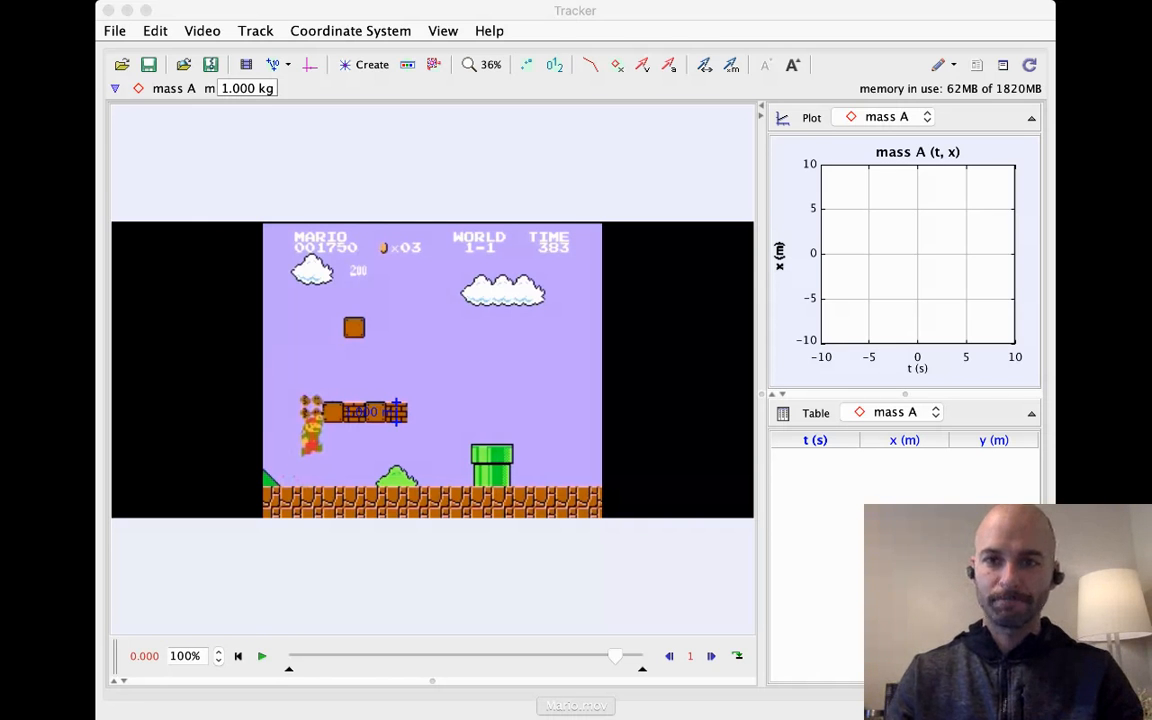
left_click(429, 62)
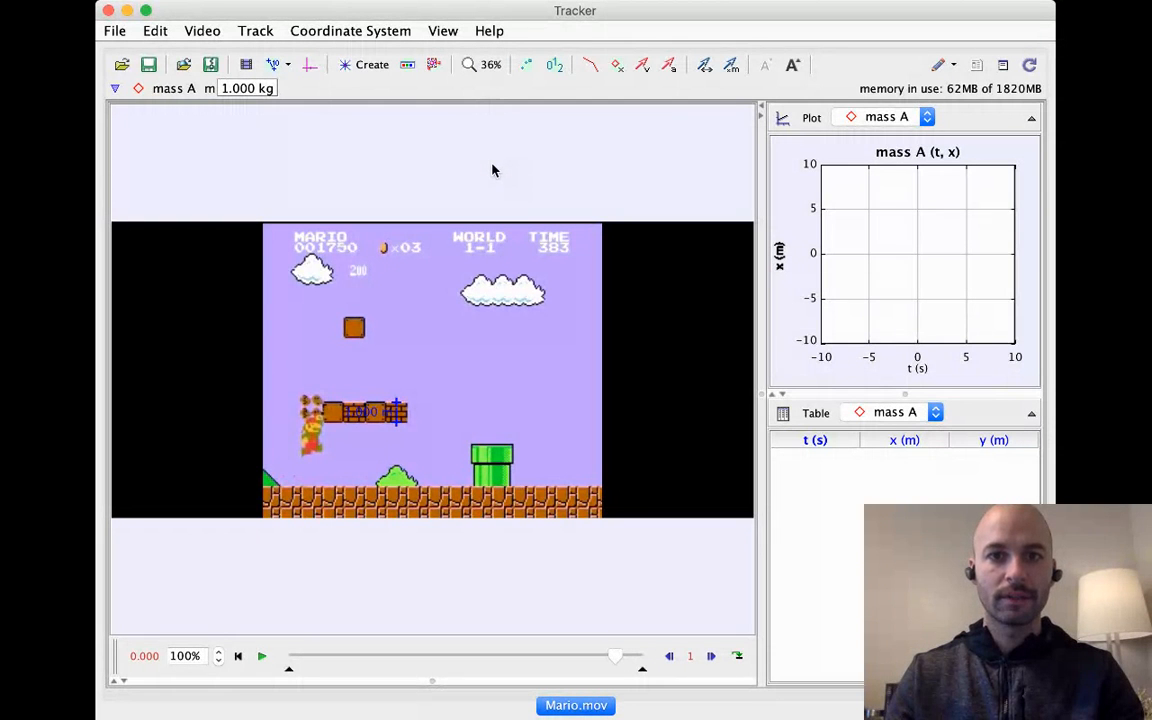
Step: Mark the upper-left brick fragment's position in the first frame at 200% zoom
scroll(492, 170, "up", 5)
left_click_drag(303, 360, 473, 319)
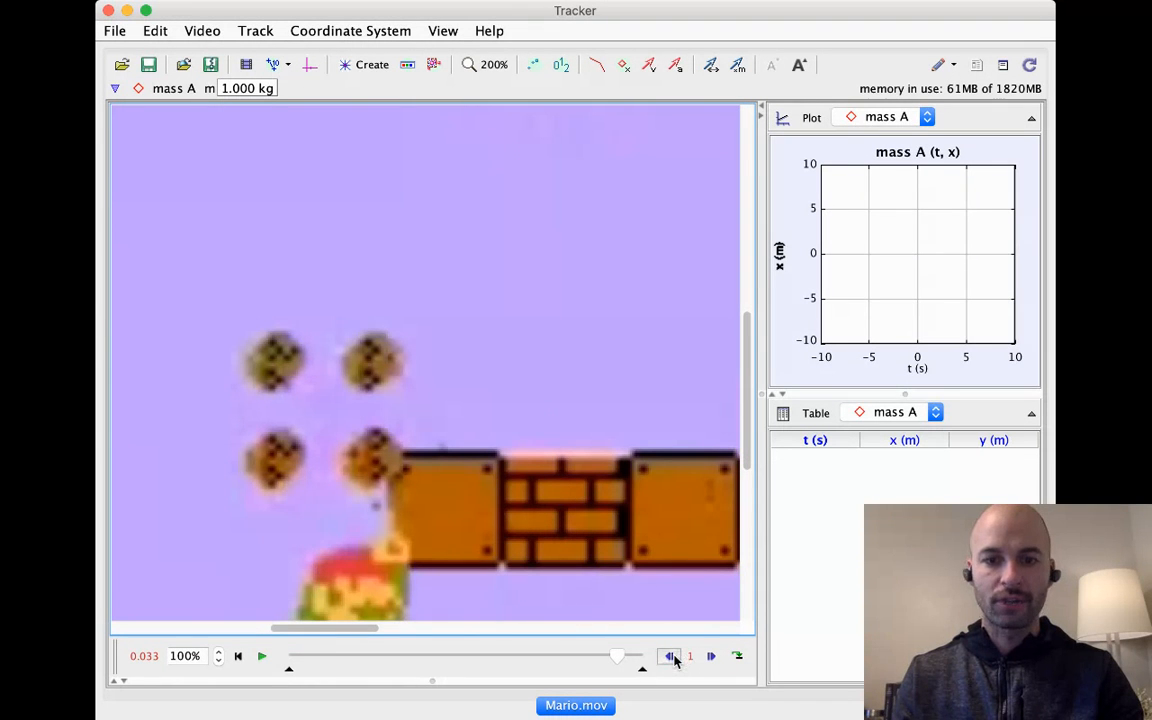
left_click(669, 656)
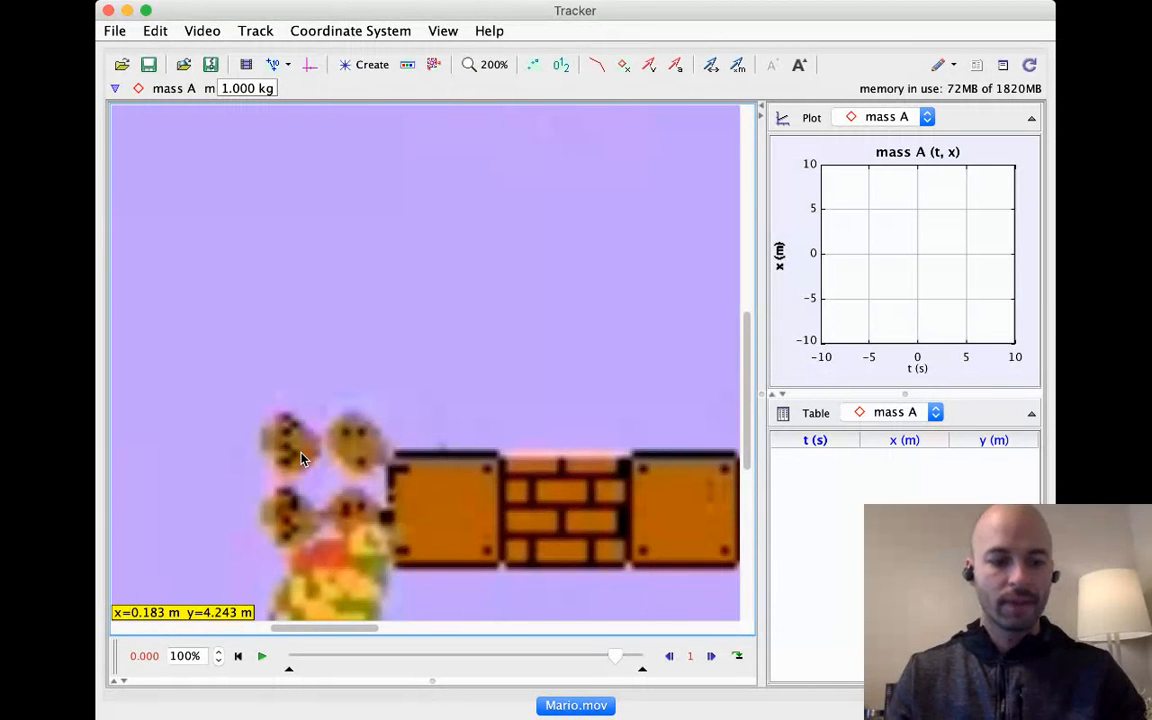
left_click(781, 119)
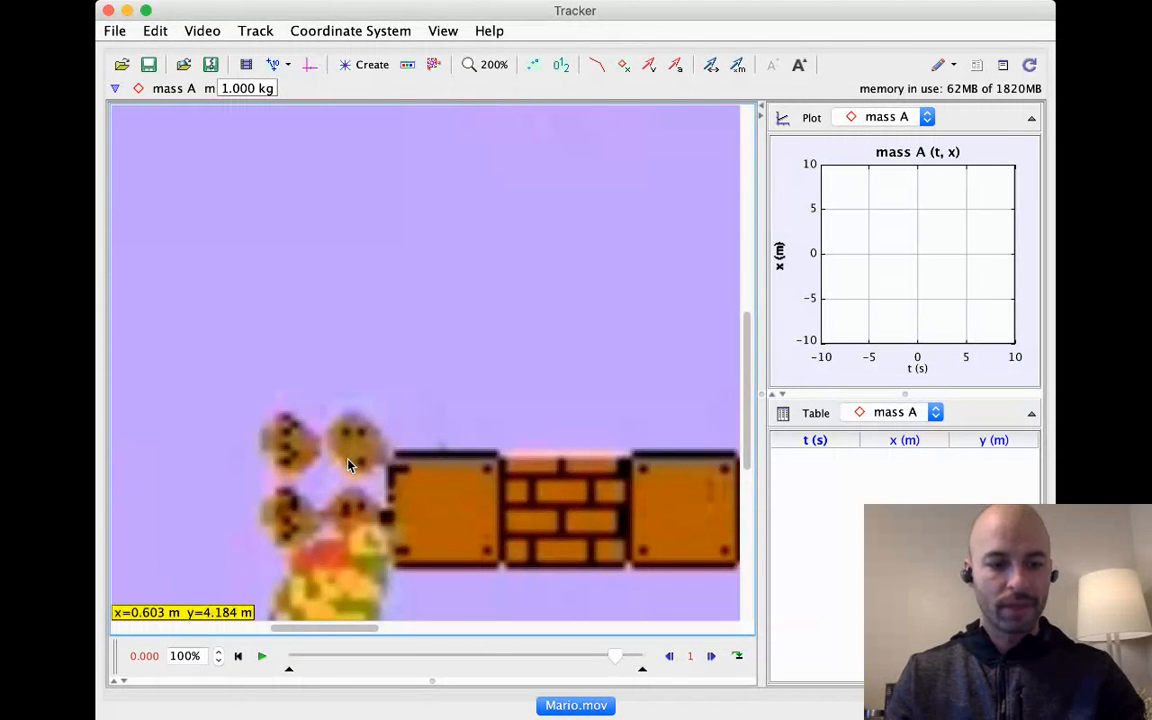
left_click(290, 441, "shift")
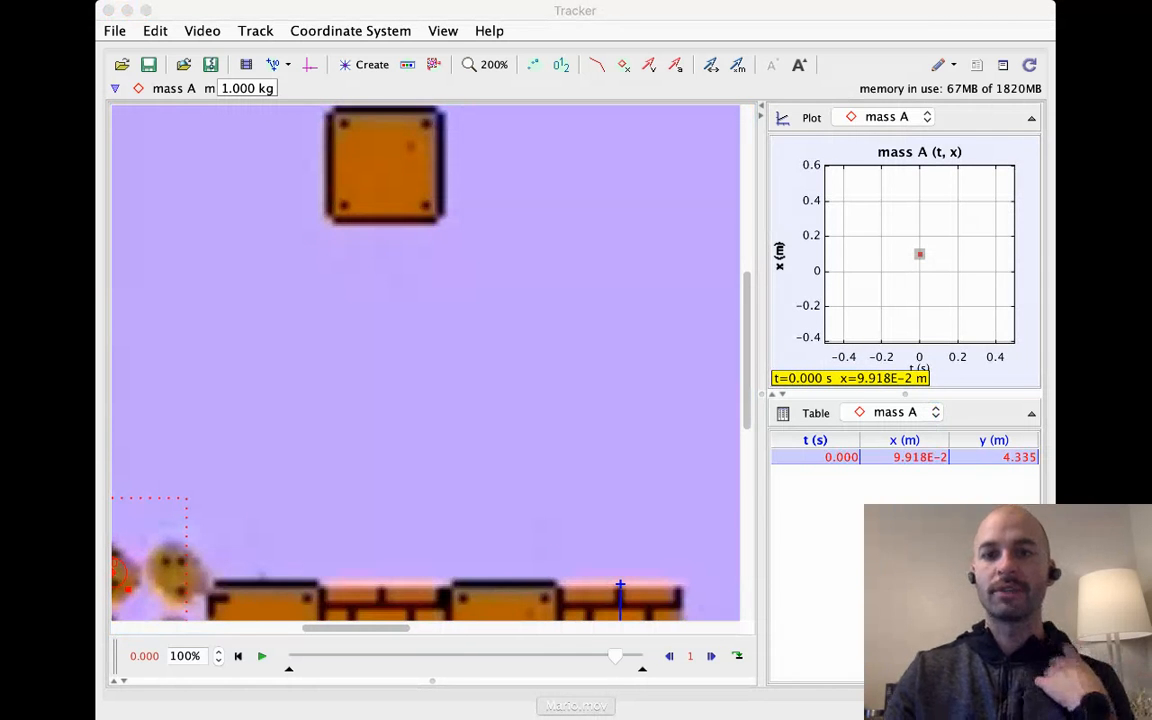
Step: Undo all marked positions of the brick-fragment track
left_click(498, 68)
scroll(501, 157, "down", 2)
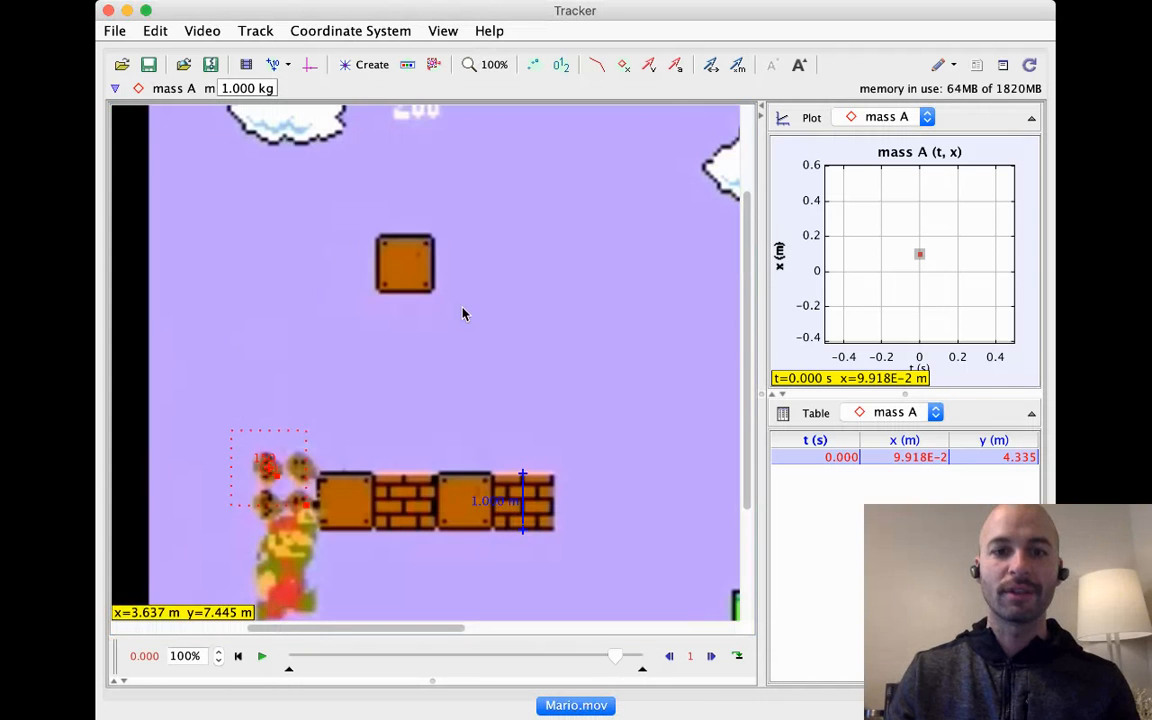
left_click_drag(311, 330, 391, 309)
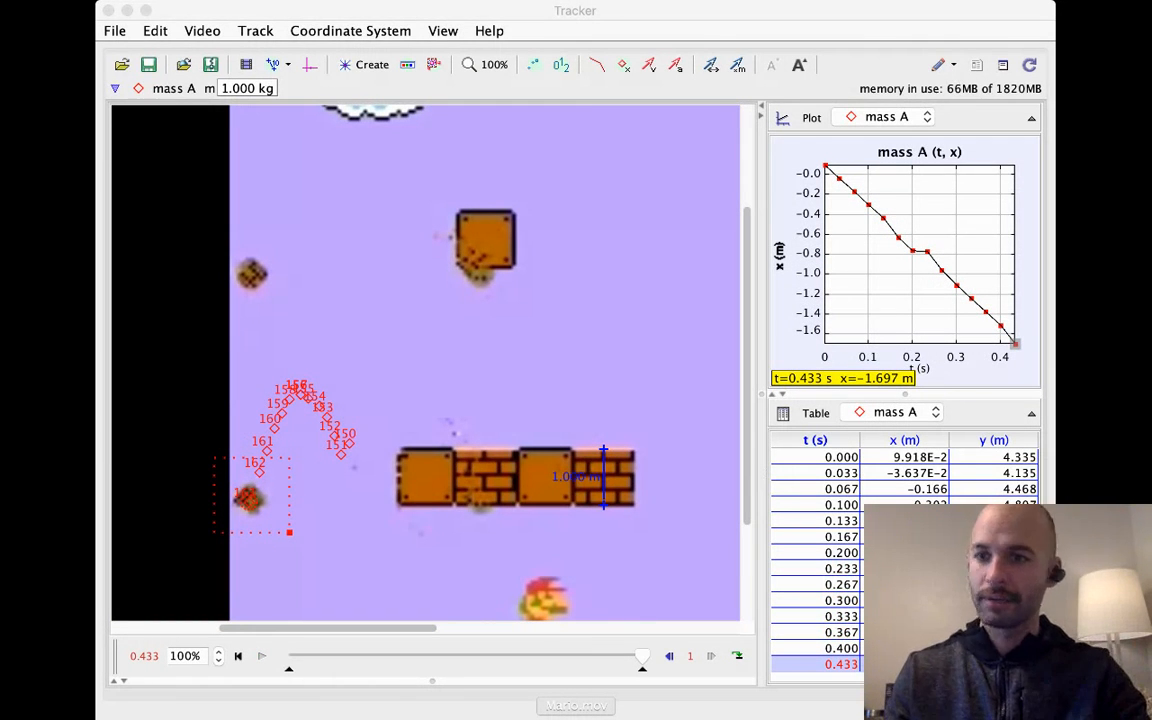
left_click(342, 464)
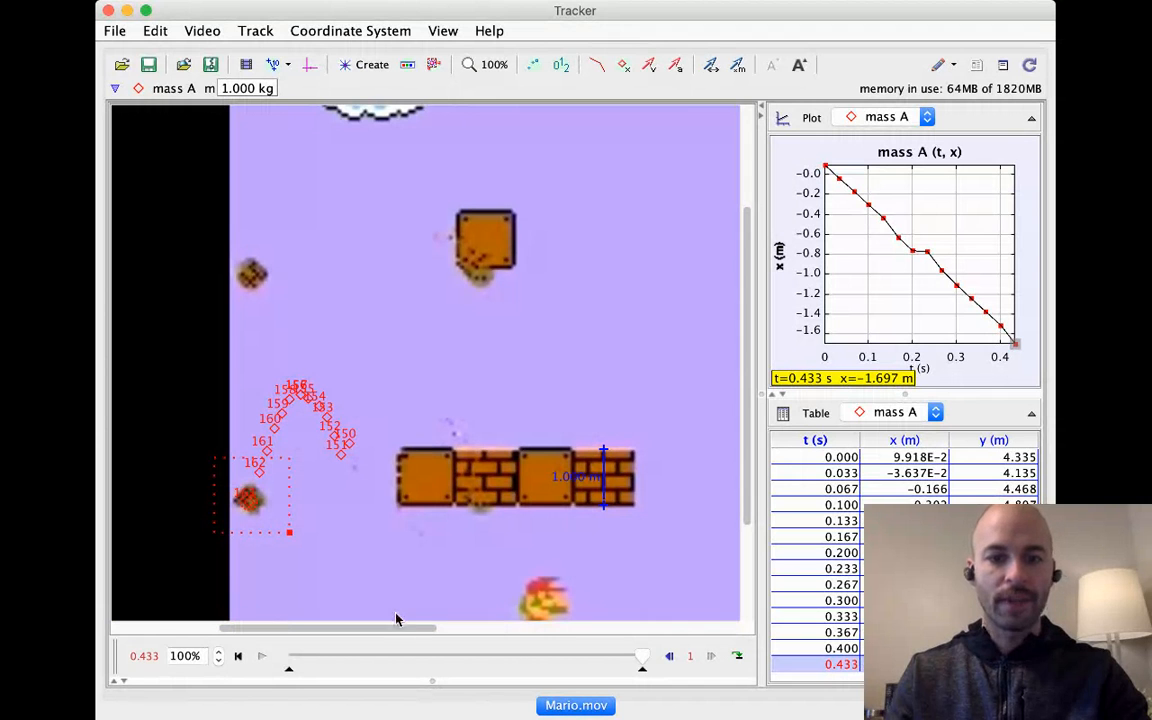
key("super+z")
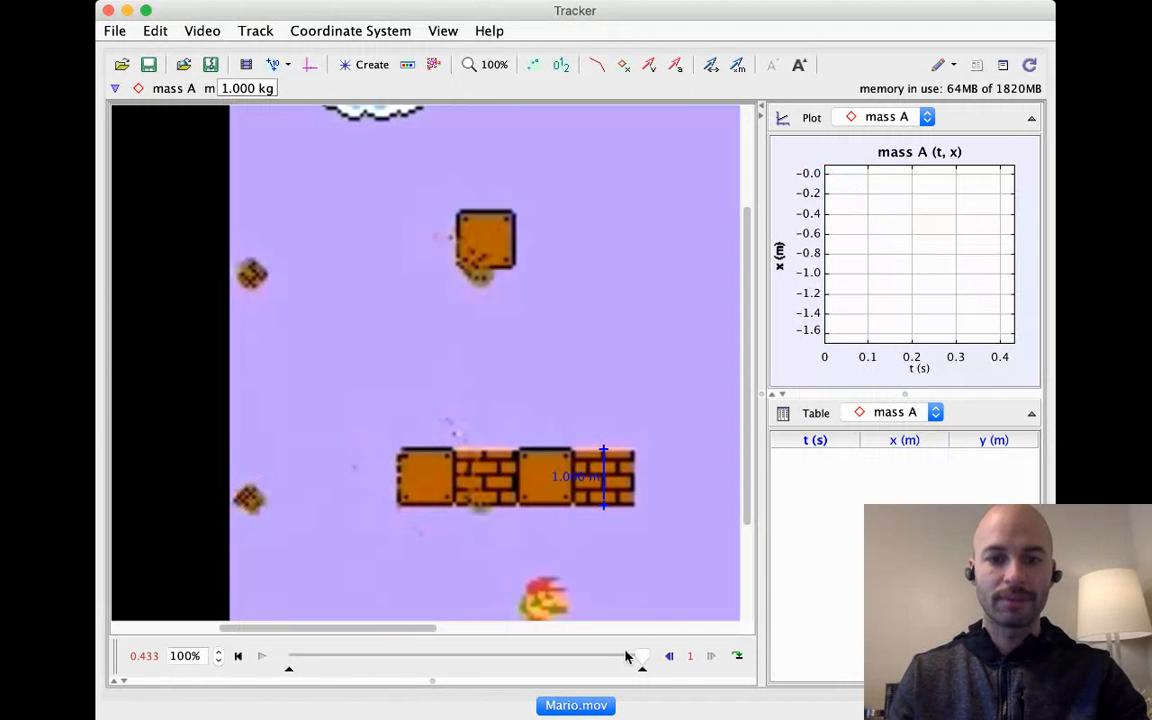
Step: Return to the first frame and mark the upper-left brick fragment's starting position
key("Home")
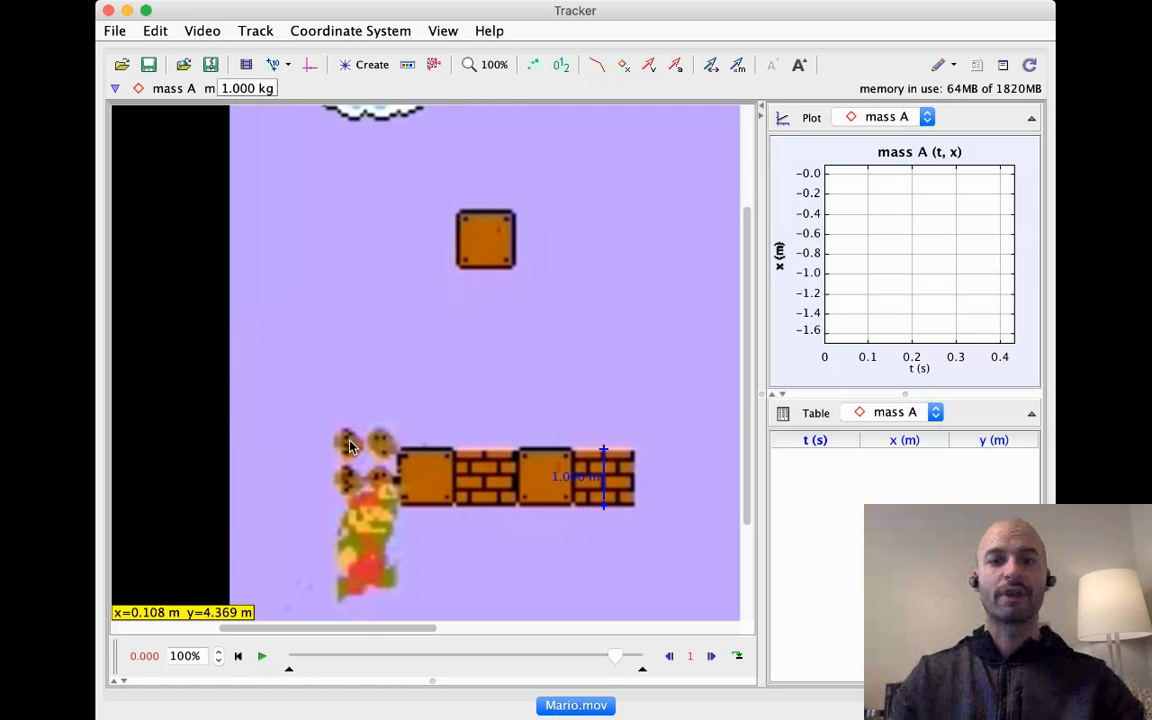
key("super+Tab")
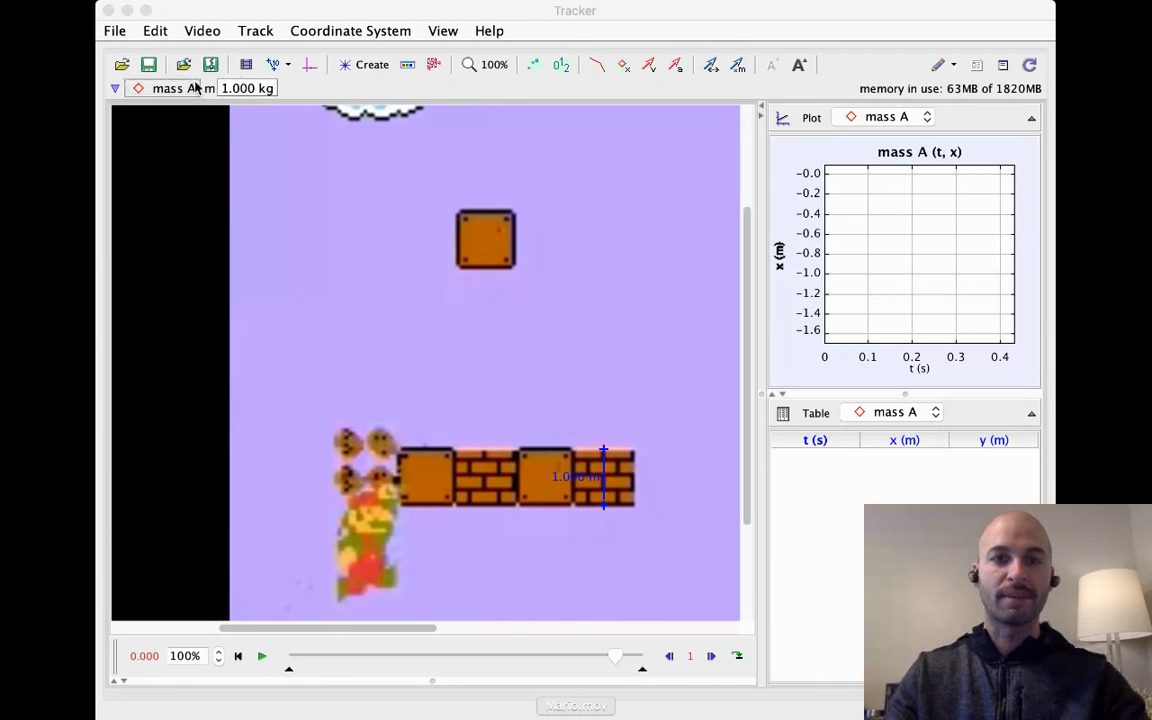
left_click(346, 442)
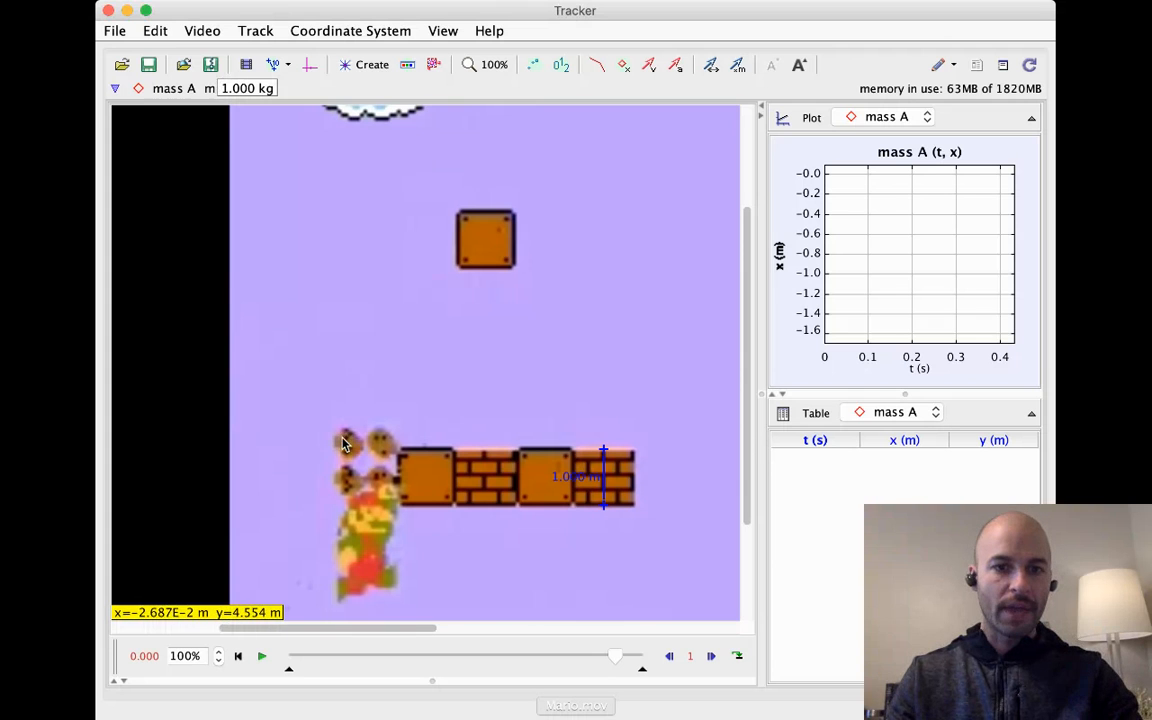
left_click(347, 447, "shift")
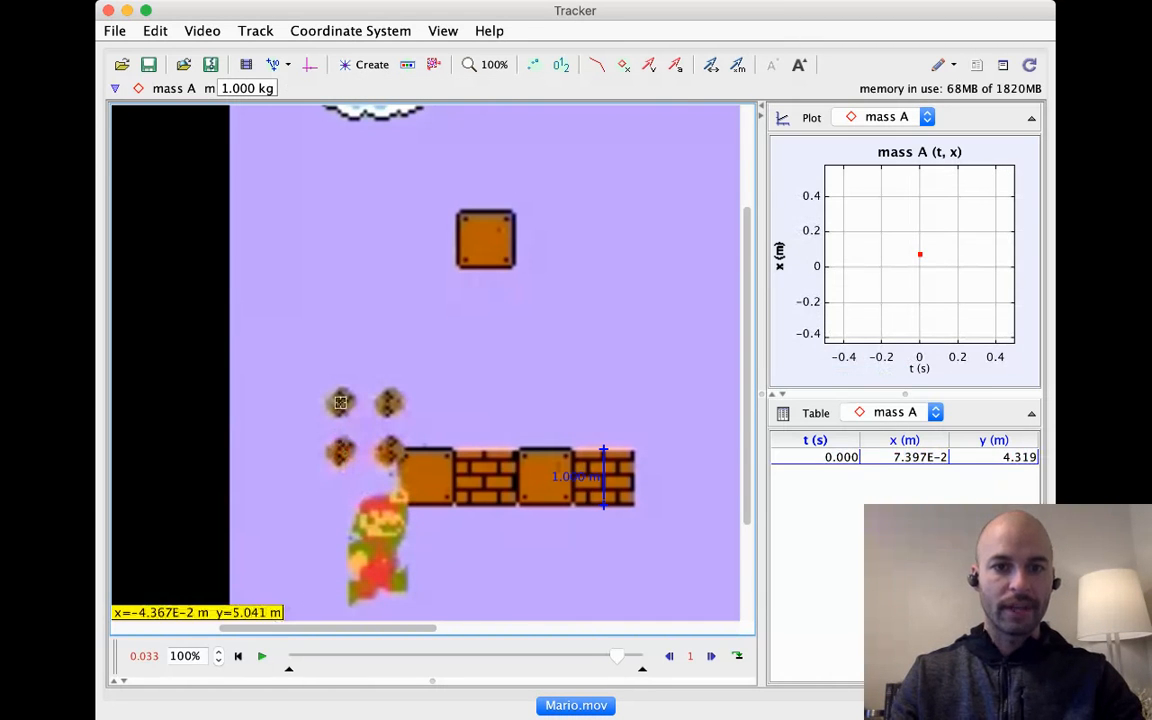
Step: Mark the brick fragment's position in each following frame through 0.433 s
left_click(341, 401, "shift")
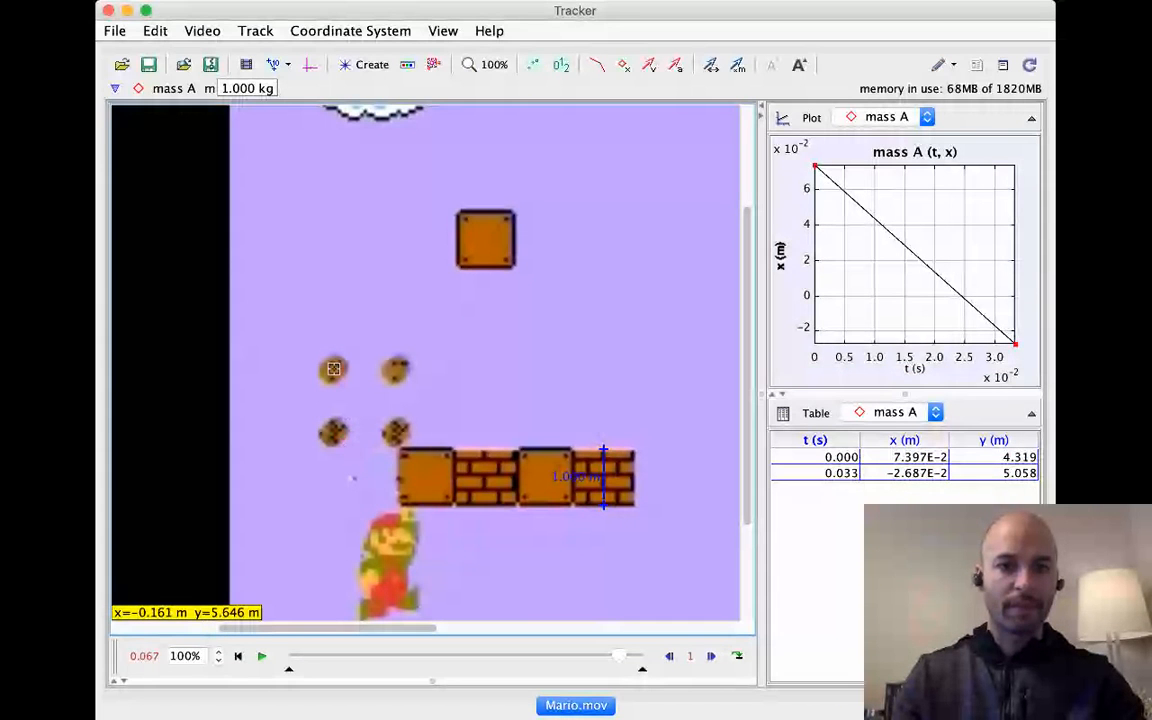
left_click(336, 376, "shift")
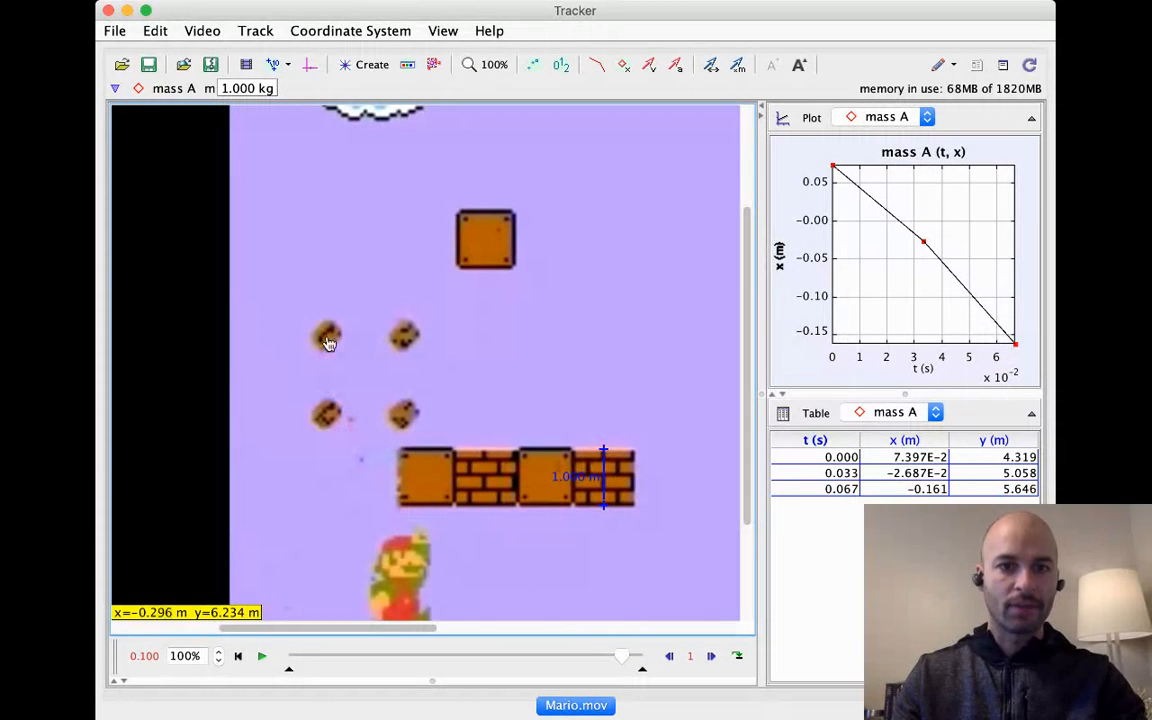
left_click(326, 335, "shift")
left_click(317, 311, "shift")
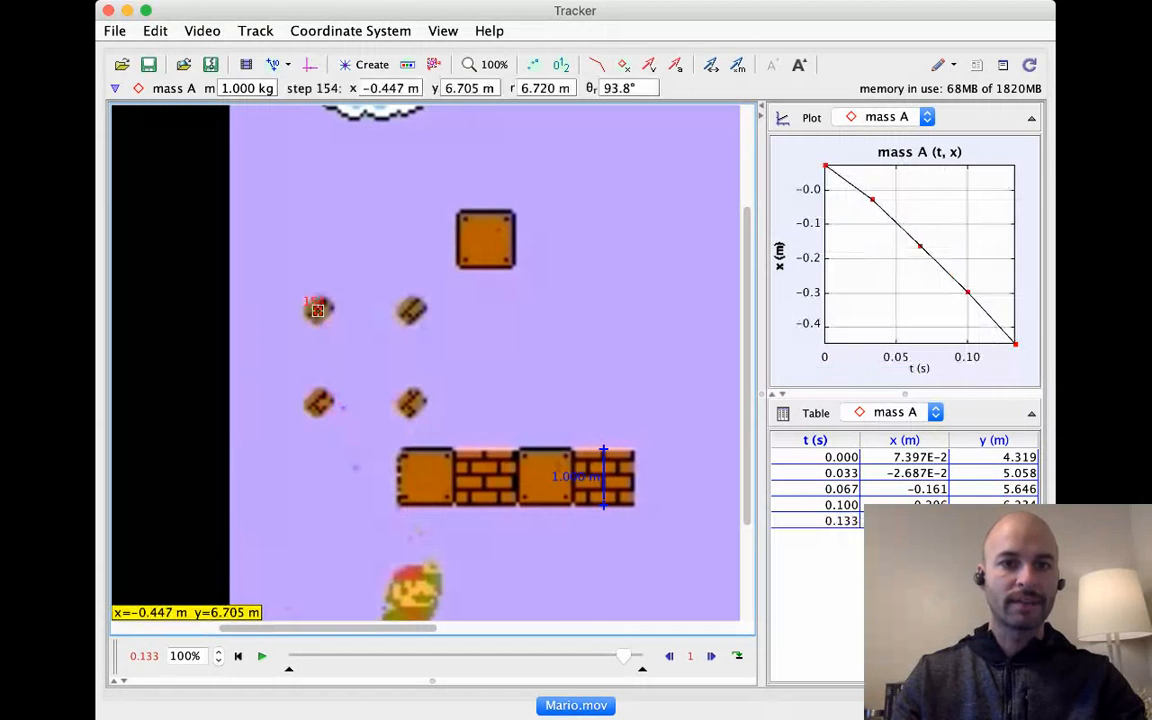
left_click(311, 293, "shift")
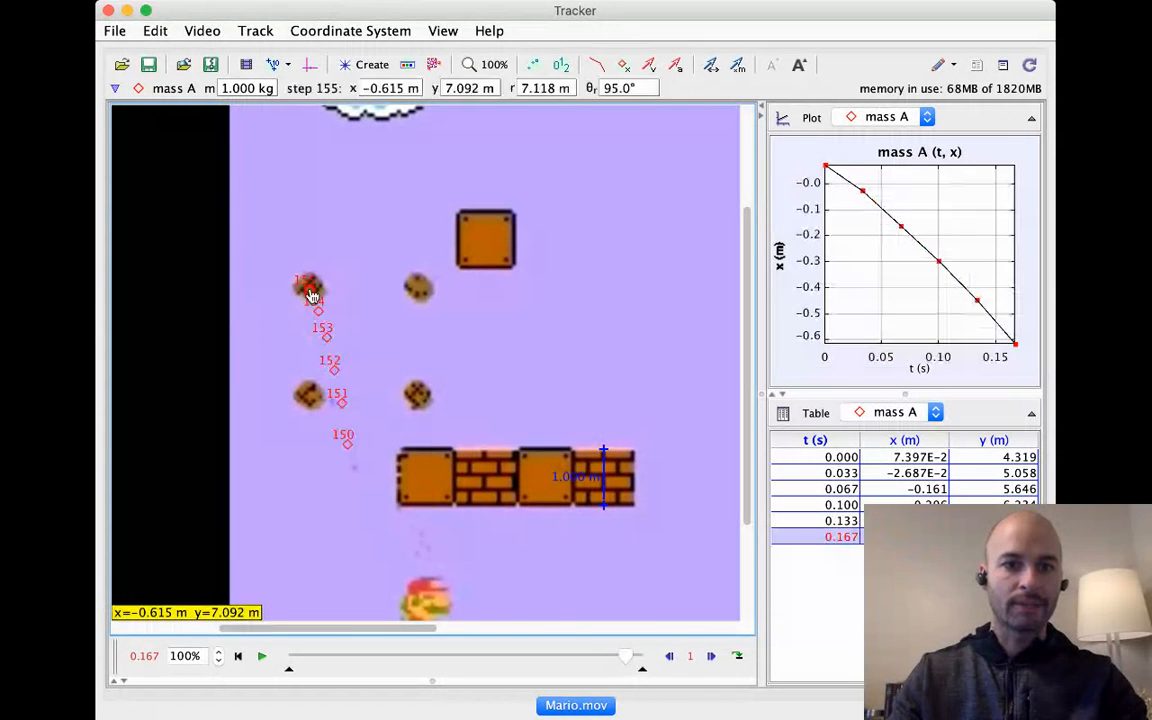
left_click(302, 268, "shift")
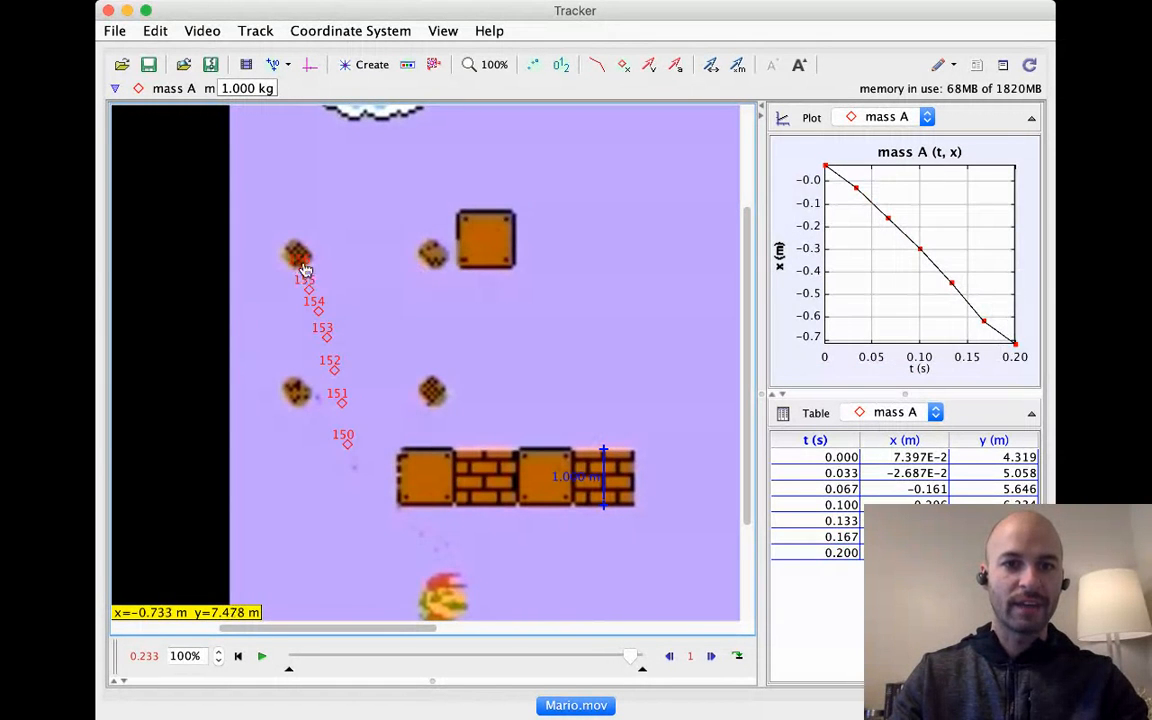
left_click(295, 252, "shift")
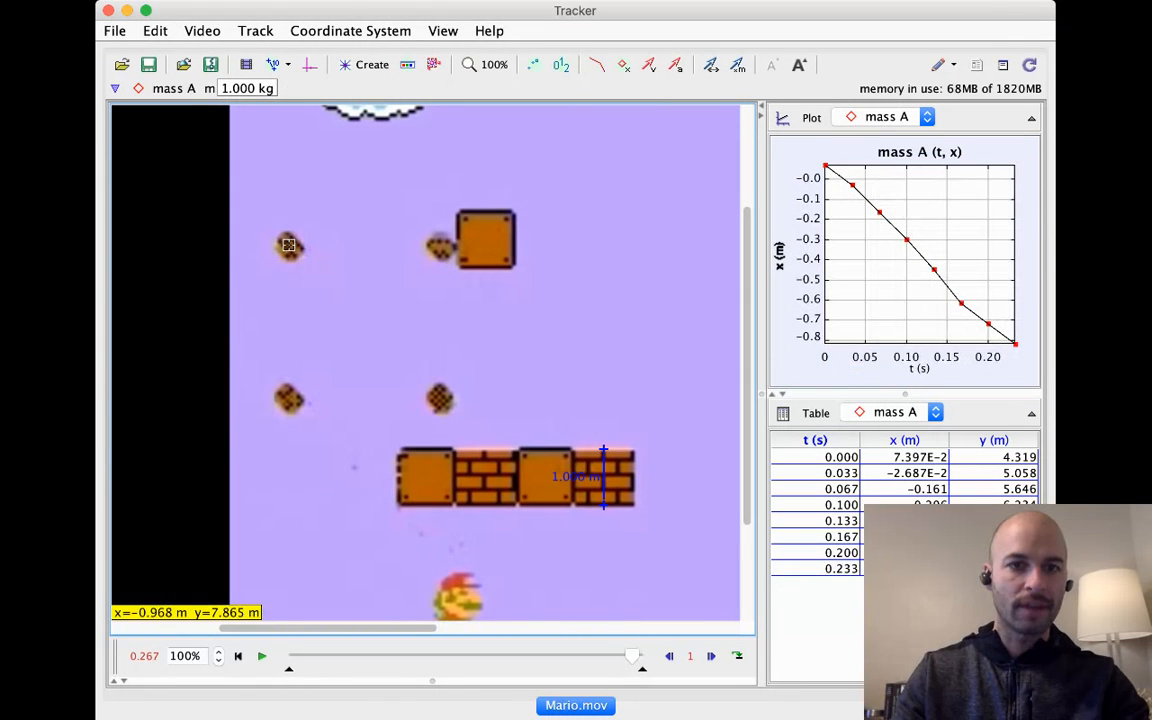
left_click(289, 247, "shift")
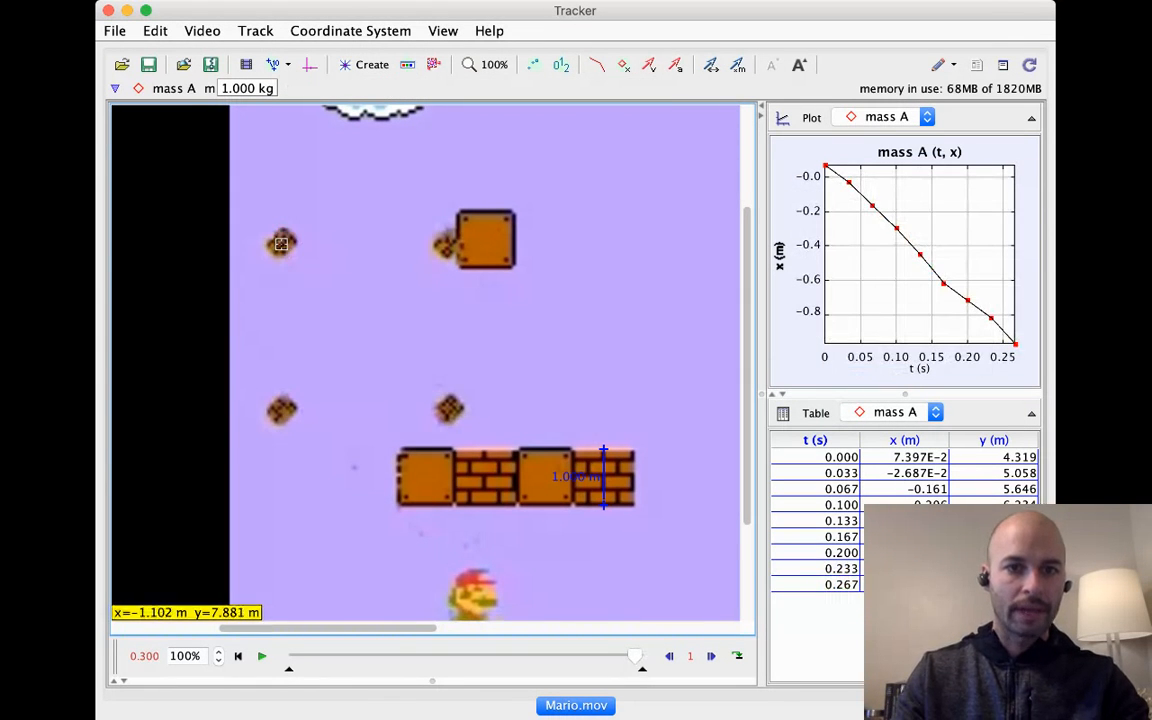
left_click(278, 250, "shift")
left_click(270, 246, "shift")
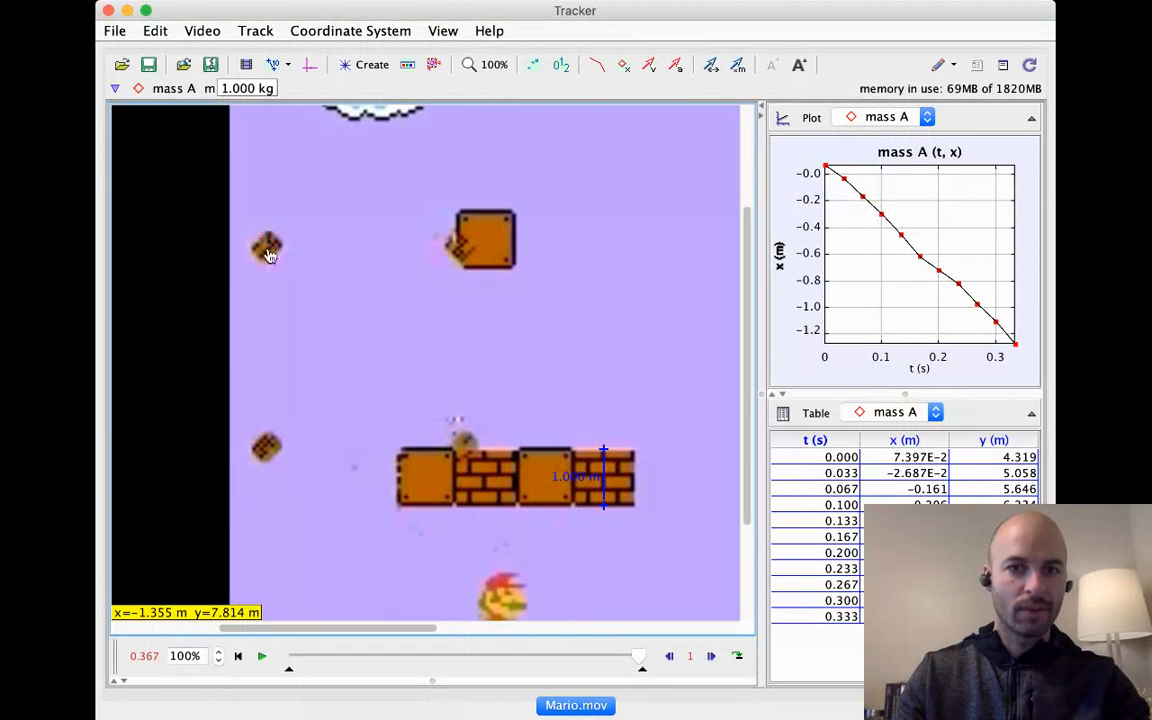
left_click(260, 256, "shift")
left_click(257, 258, "shift")
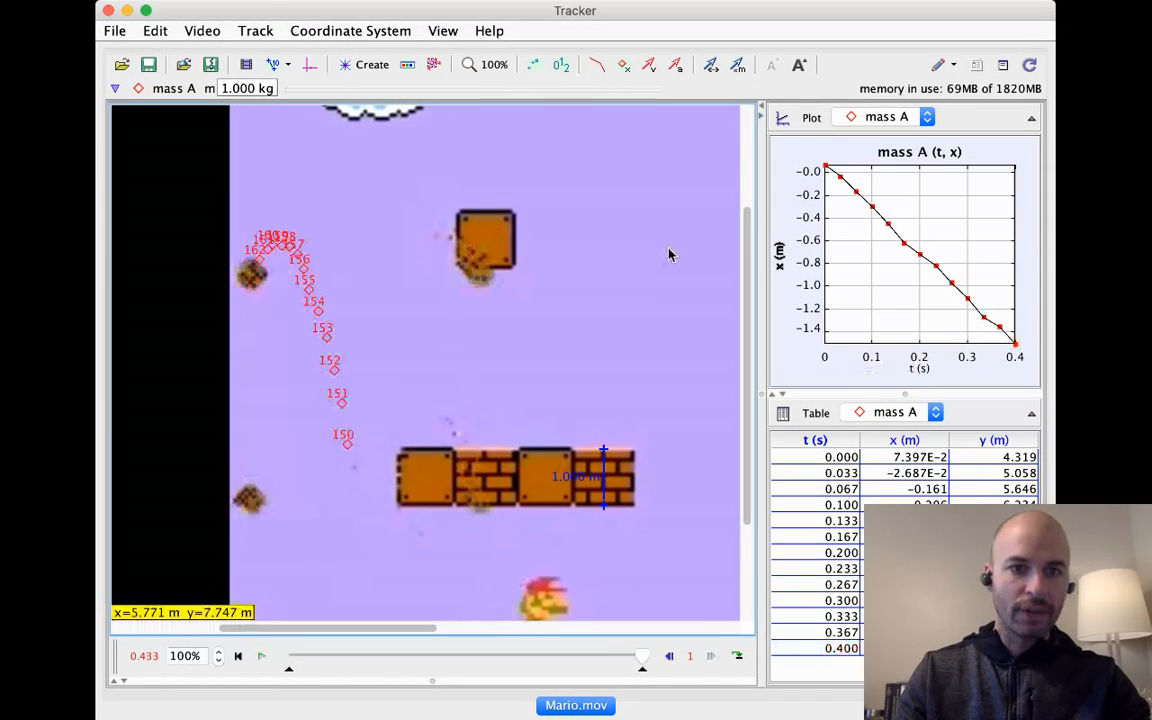
left_click(249, 272, "shift")
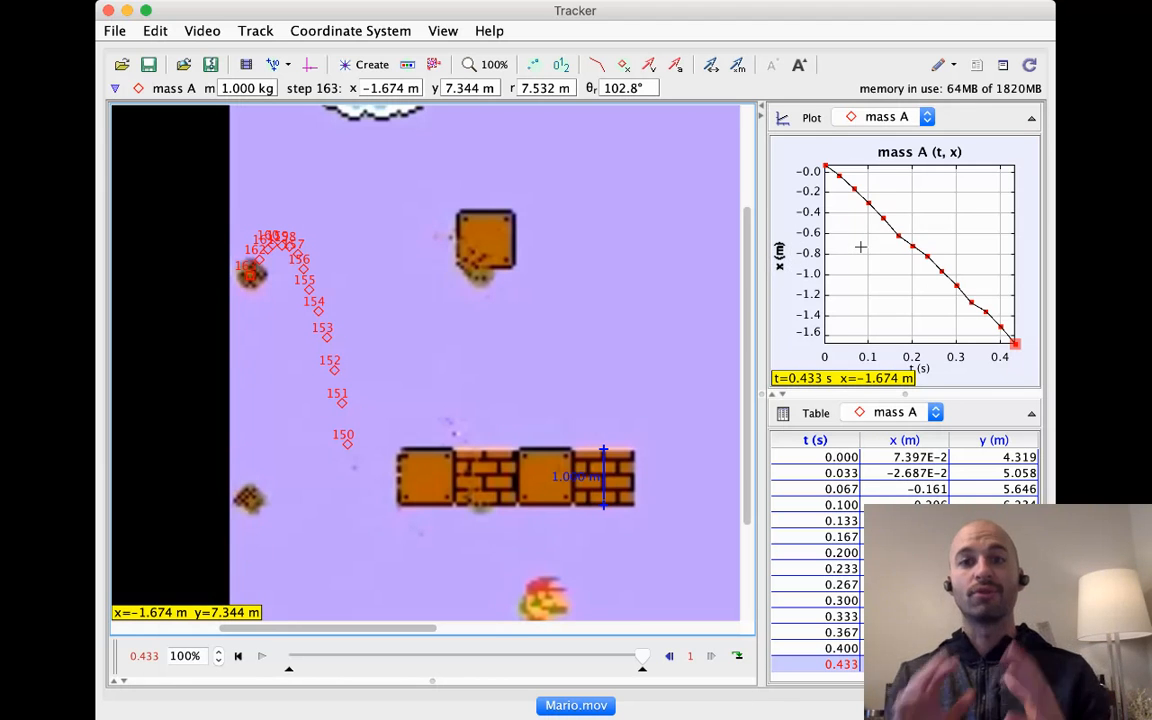
Step: Change the plot's vertical axis so it shows y versus time
right_click(849, 242)
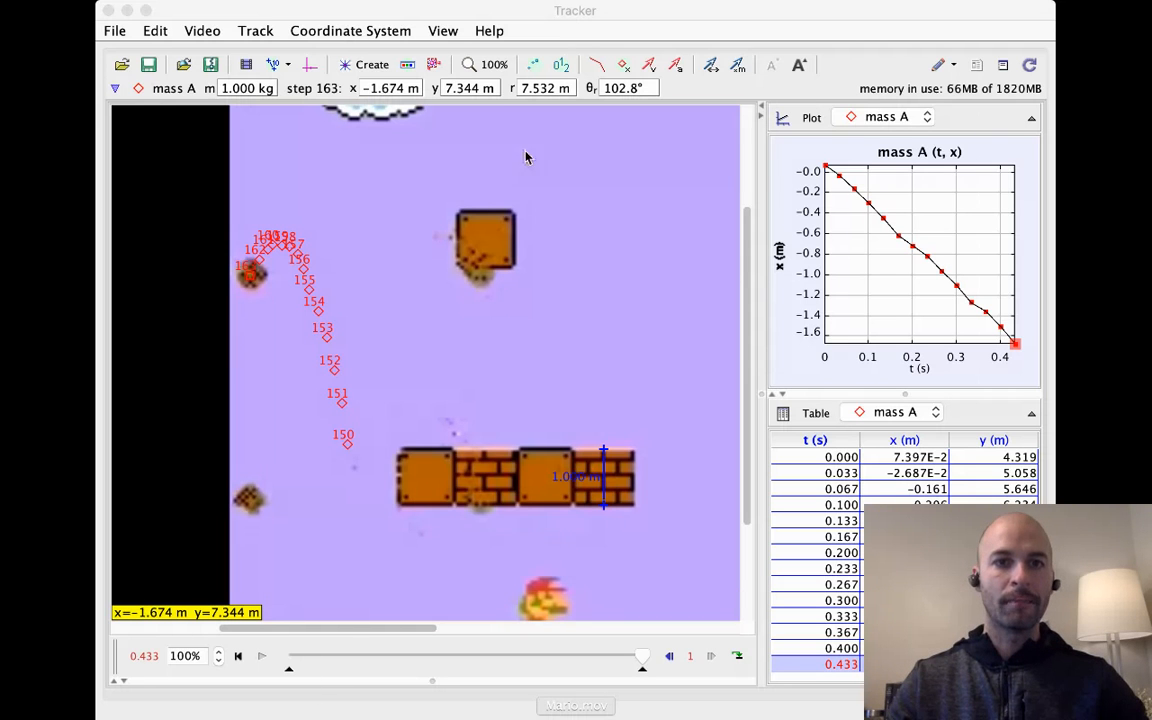
left_click(786, 255)
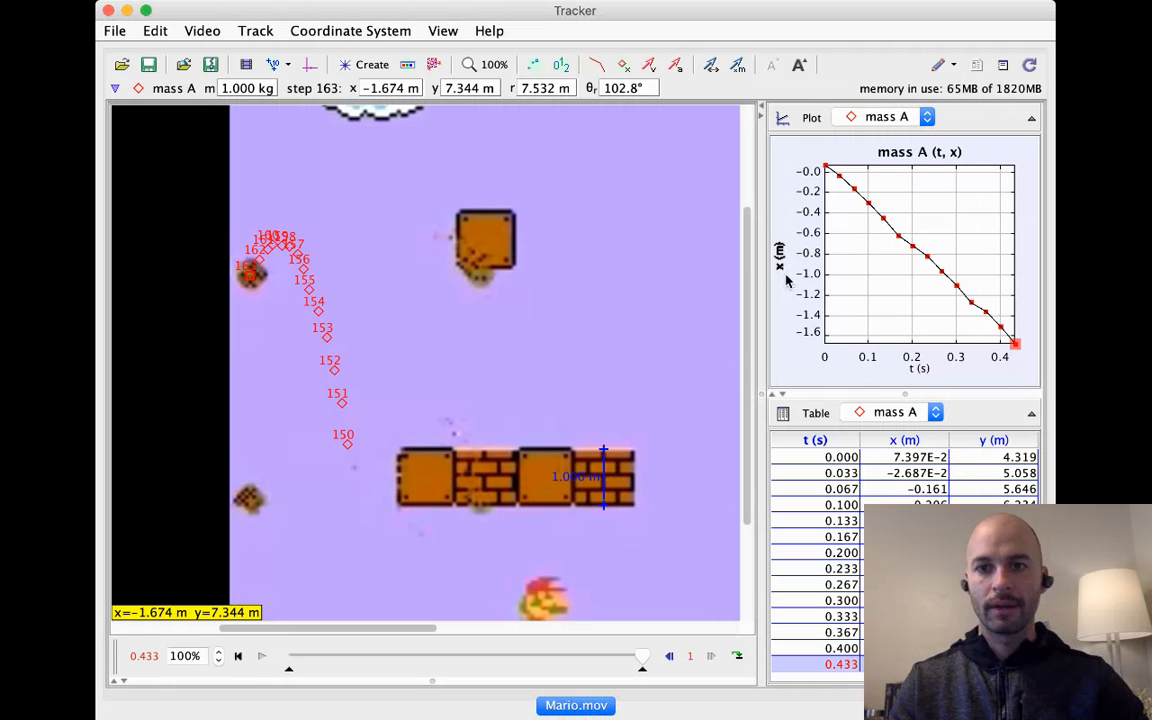
left_click(783, 255)
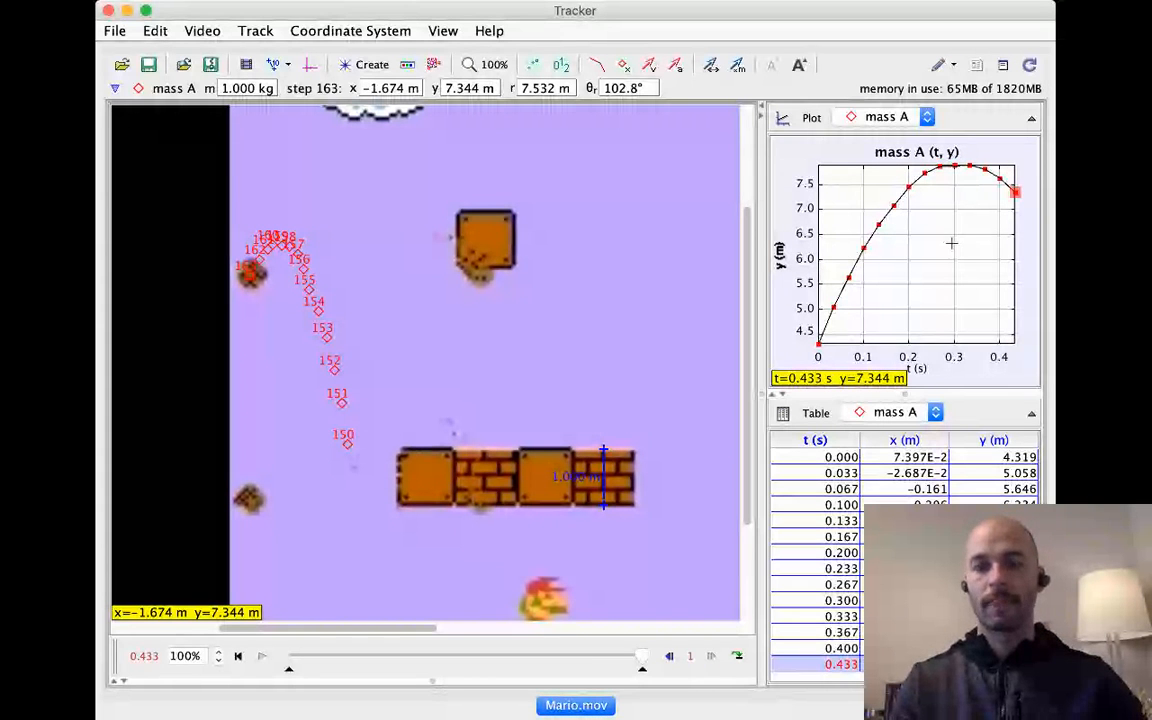
Step: Box-select parts of the y-versus-time curve to inspect the plot
left_click_drag(891, 202, 989, 289)
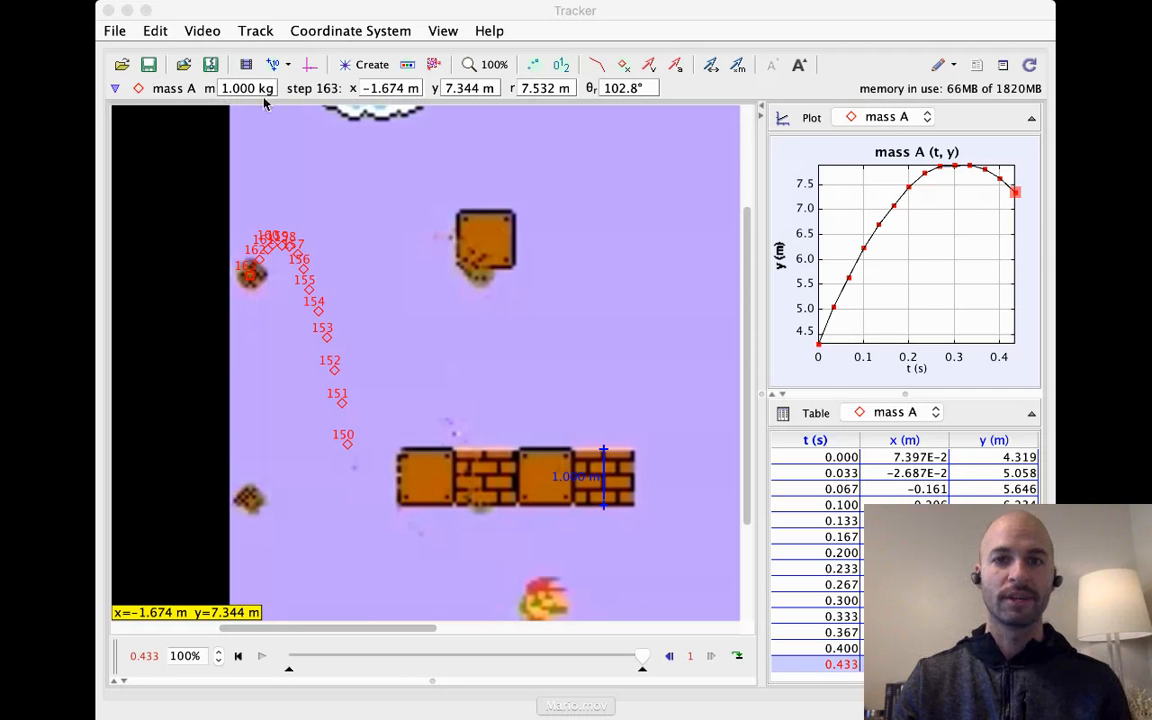
left_click(824, 204)
left_click_drag(868, 185, 965, 271)
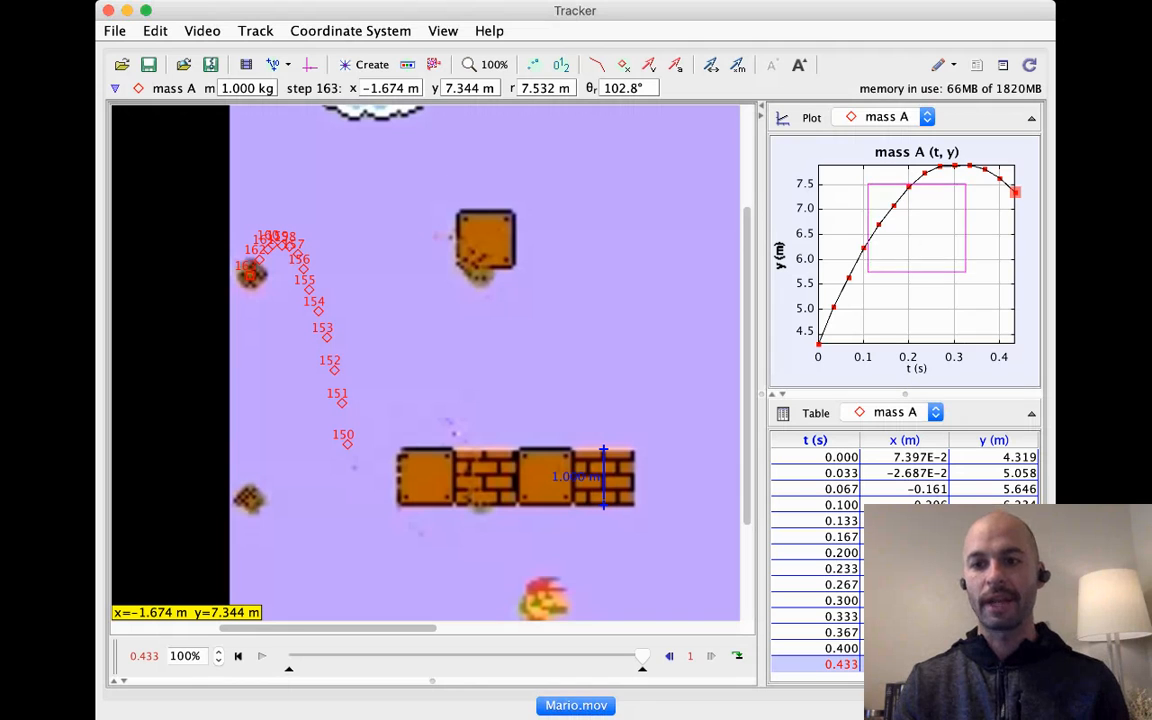
key("super+Tab")
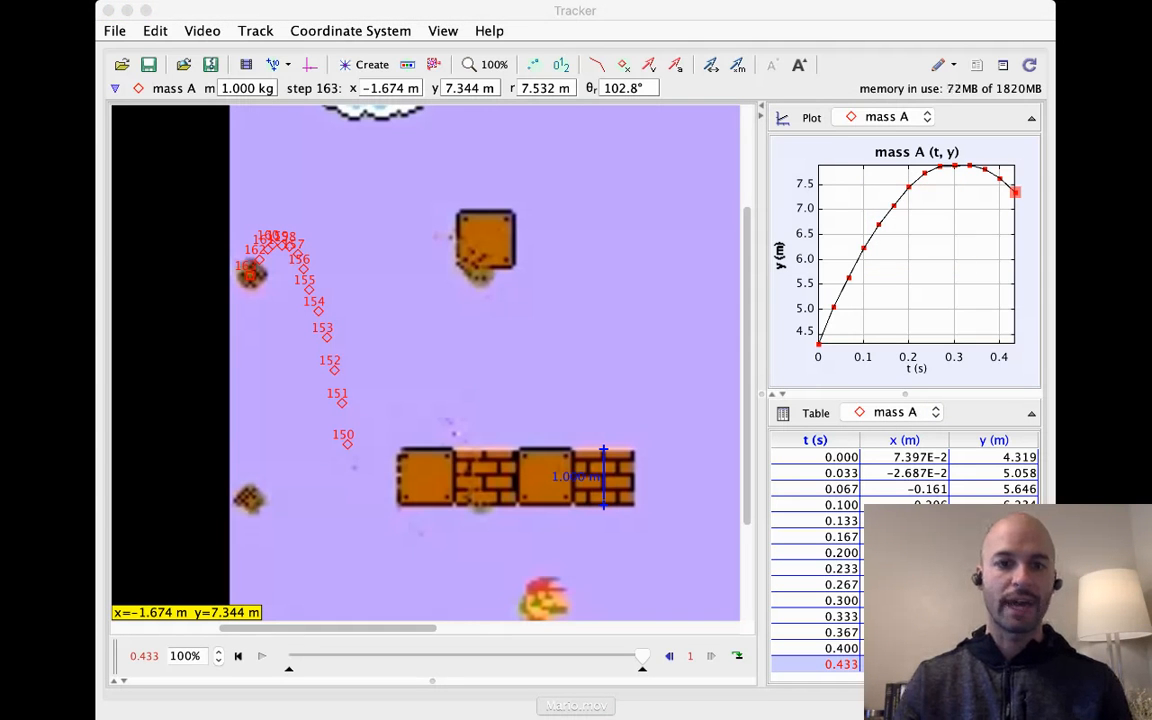